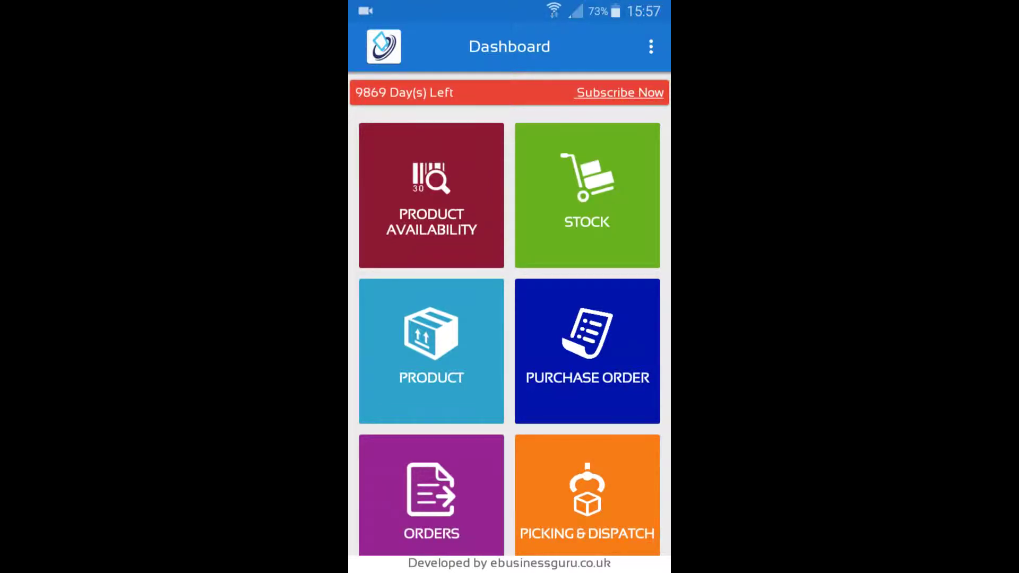
Step: Open Stock Adjustment and run a product search to list items
left_click(587, 196)
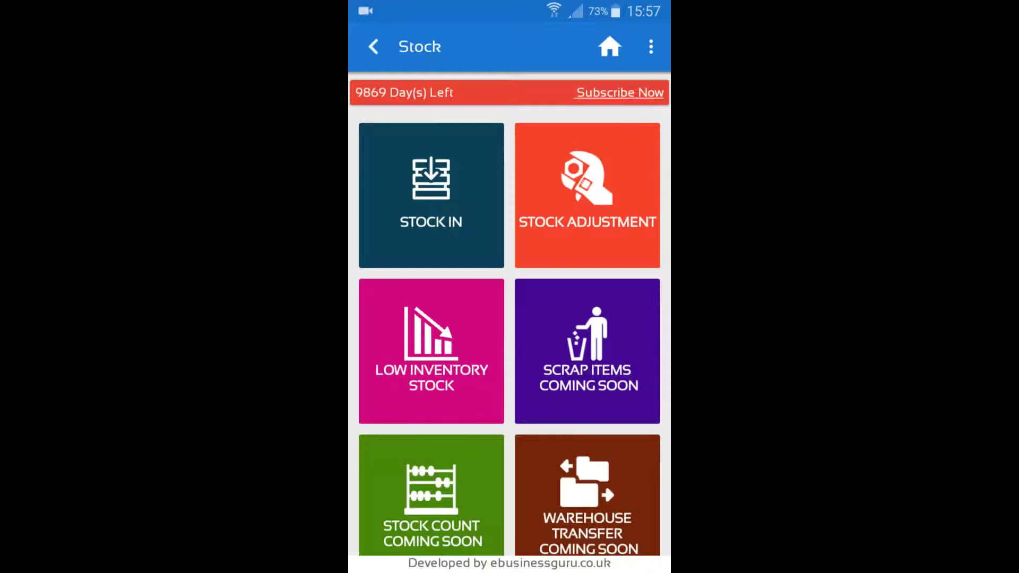
left_click(586, 196)
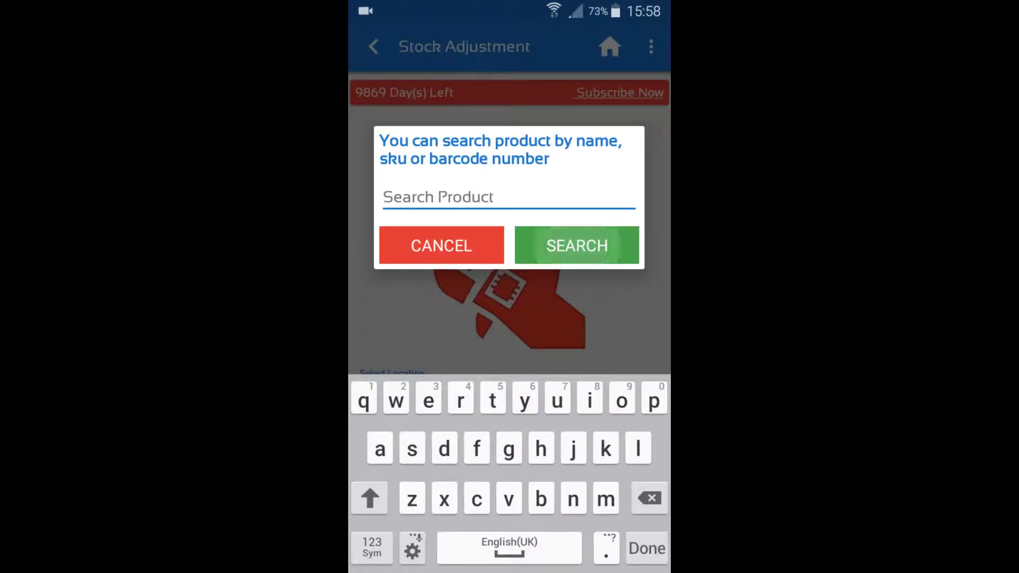
left_click(576, 245)
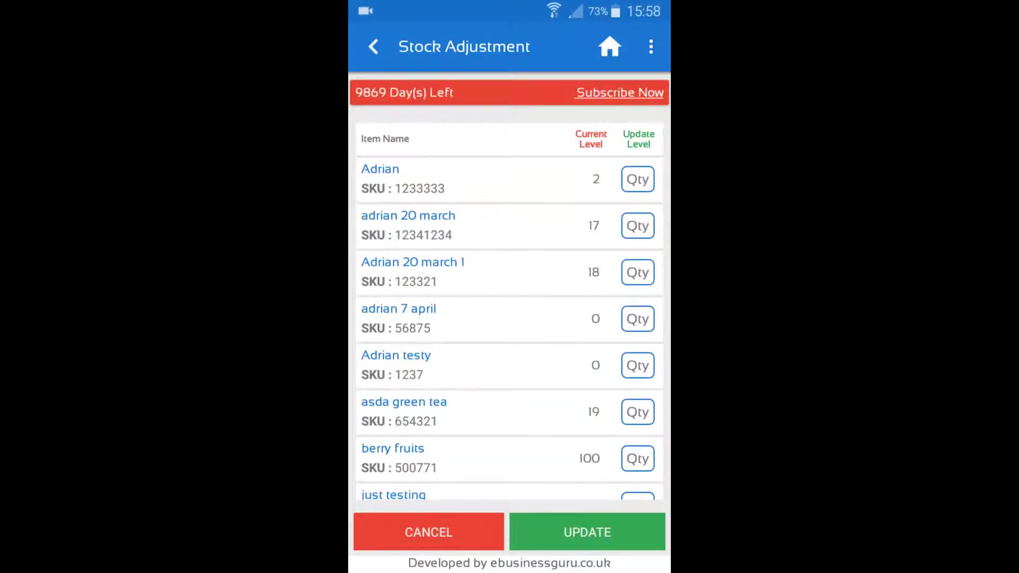
Step: Set Adrian to 3, adrian 20 march to 18, Adrian 20 march 1 to 19, and save
left_click(637, 180)
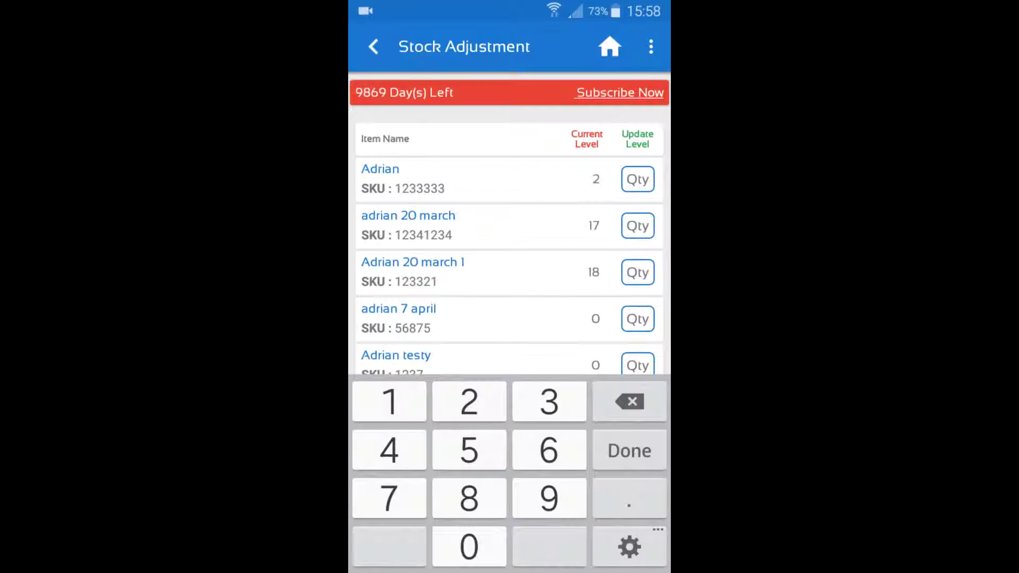
type("3")
left_click(637, 225)
type("18")
left_click(637, 272)
left_click(637, 273)
type("19")
key("Return")
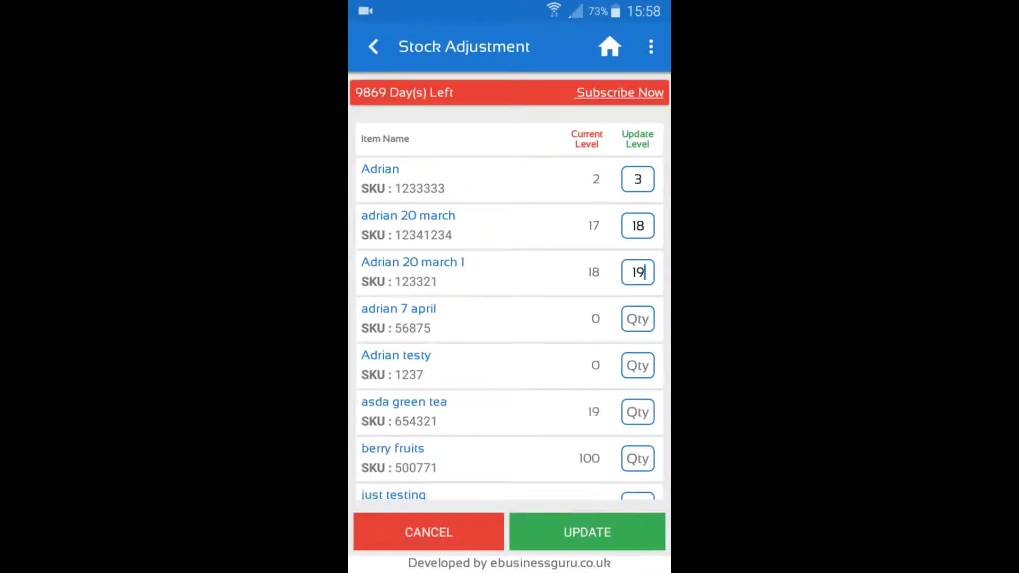
left_click(588, 532)
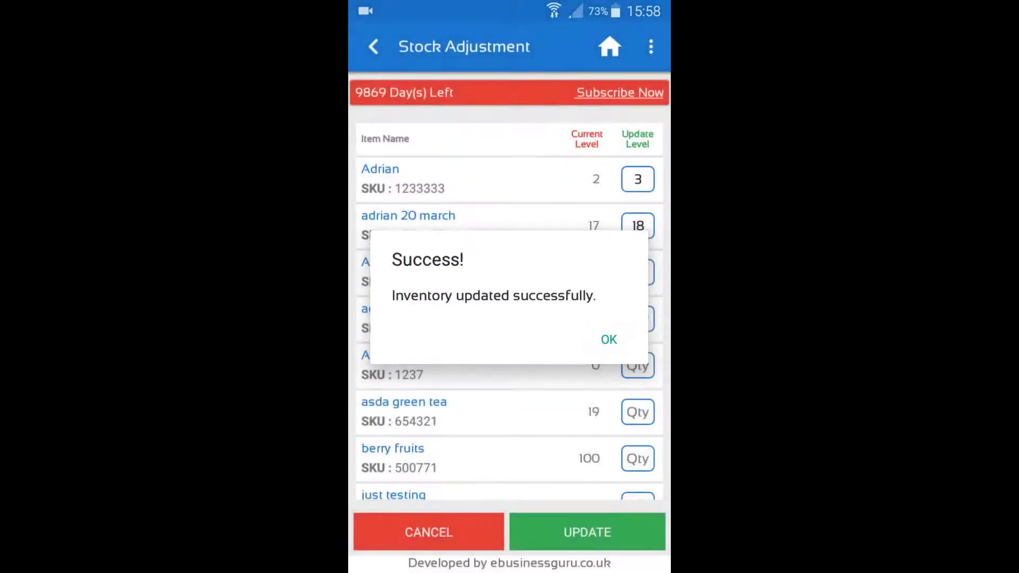
left_click(608, 339)
left_click(610, 46)
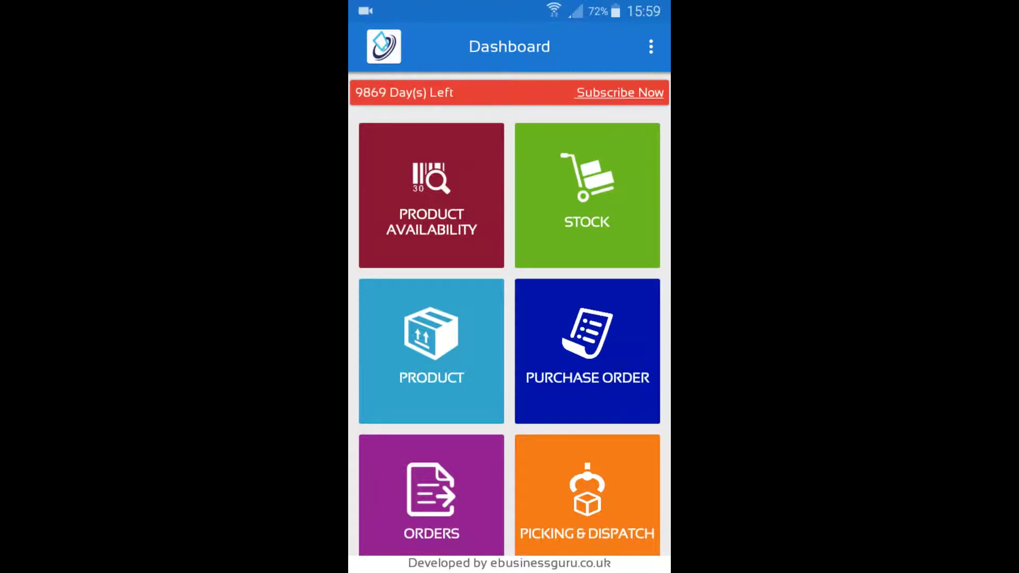
left_click(431, 351)
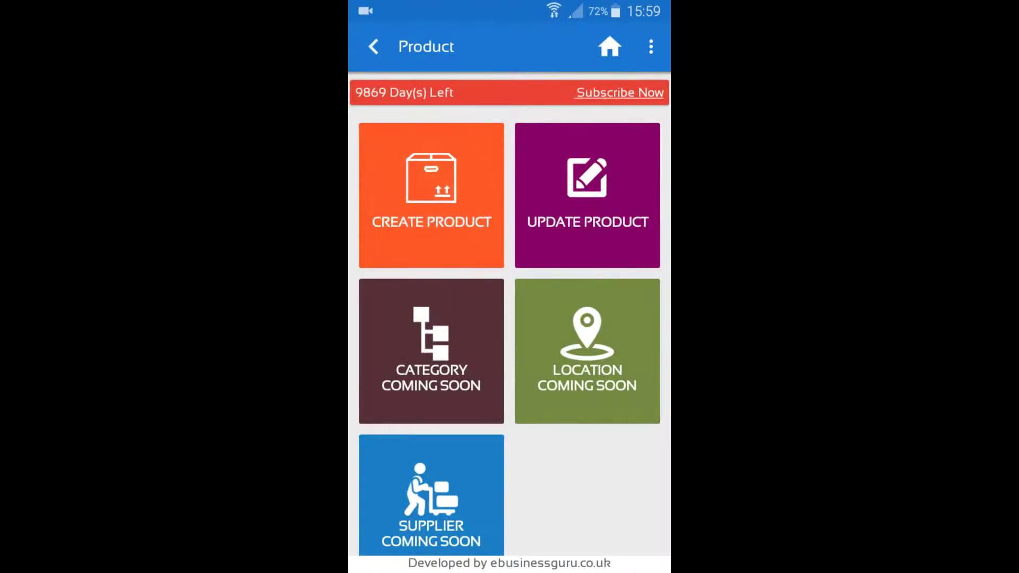
left_click(431, 195)
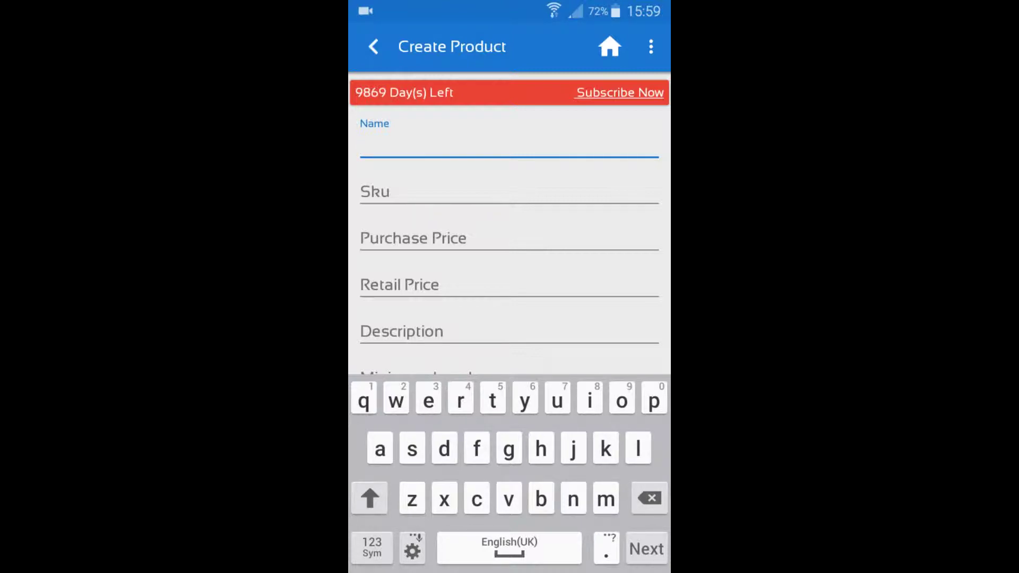
scroll(509, 239, "down", 3)
scroll(510, 239, "up", 5)
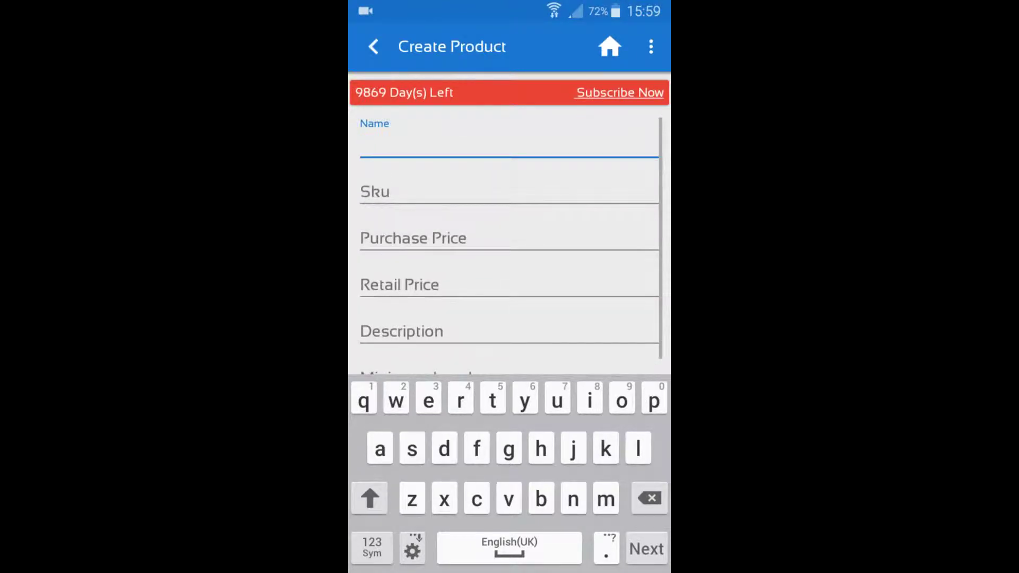
left_click(374, 46)
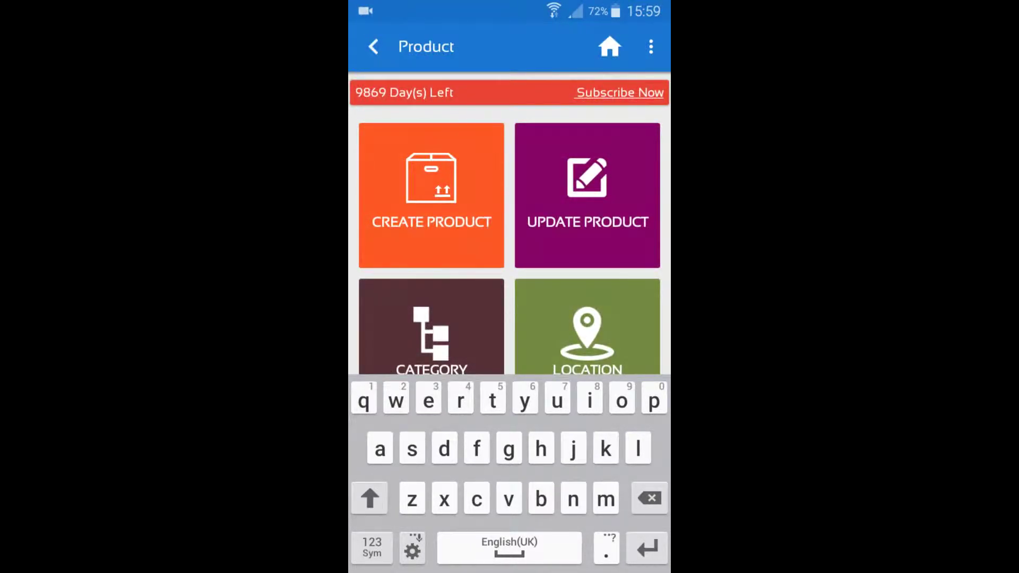
left_click(373, 47)
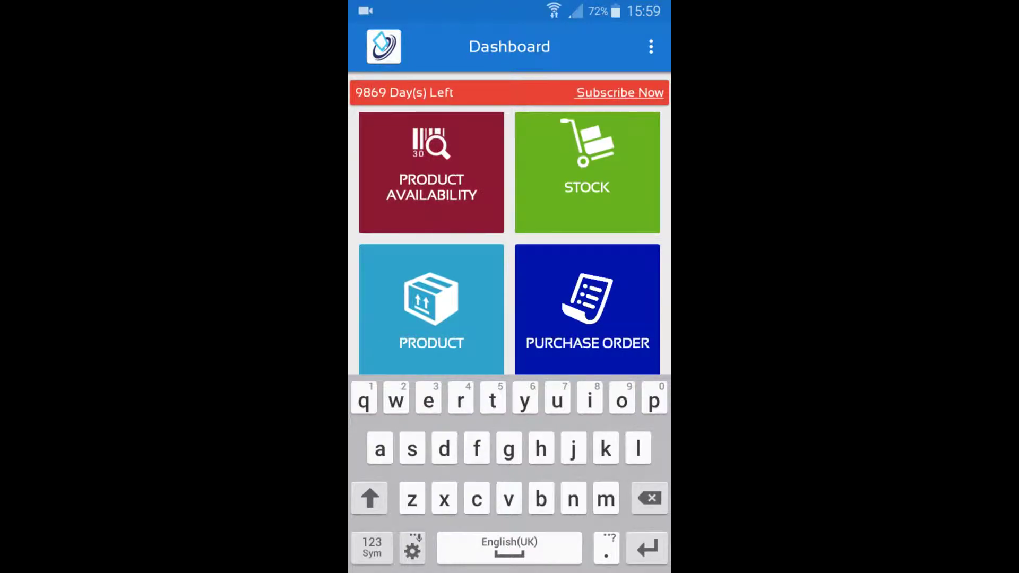
key("Escape")
Step: Start a manual order and select customer ebg test from an 'ebg' search
left_click(430, 472)
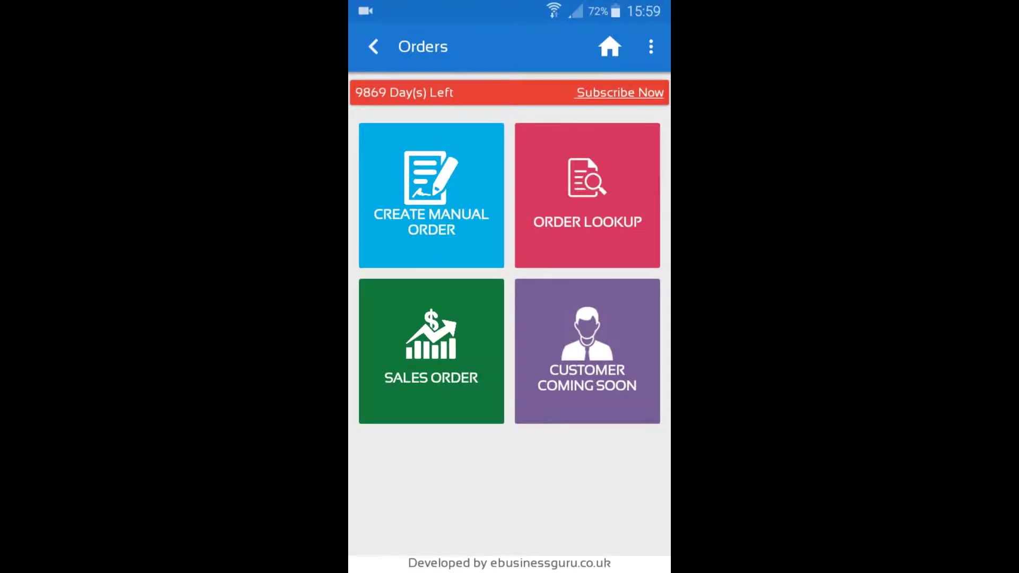
left_click(432, 196)
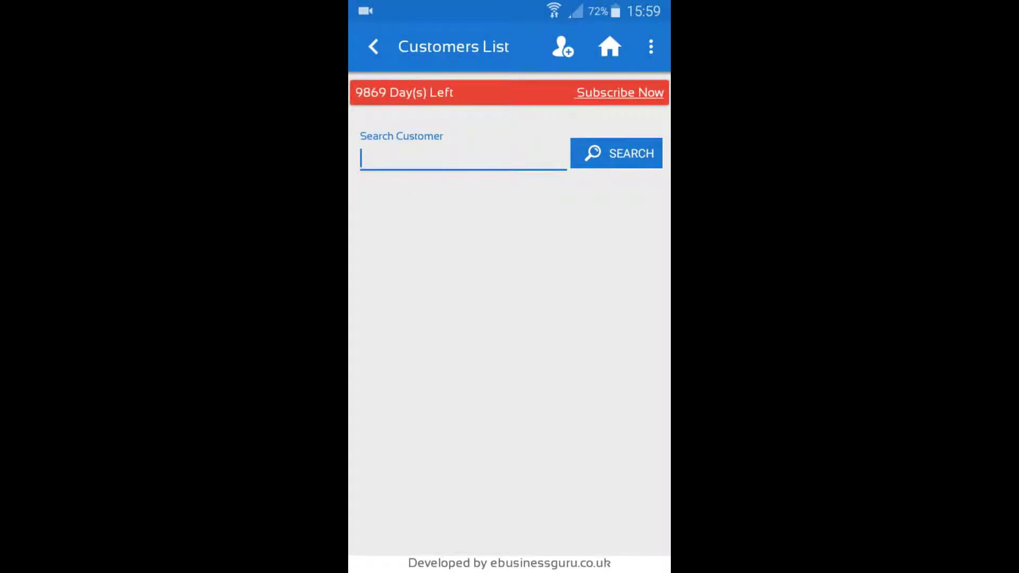
type("evg")
key("BackSpace")
key("BackSpace")
type("bg")
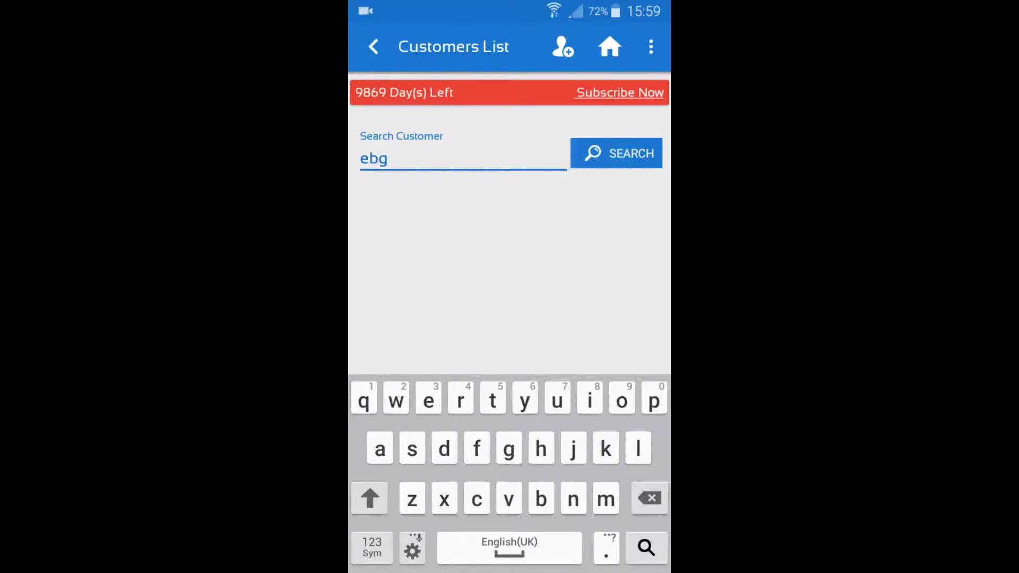
key("Return")
left_click(510, 220)
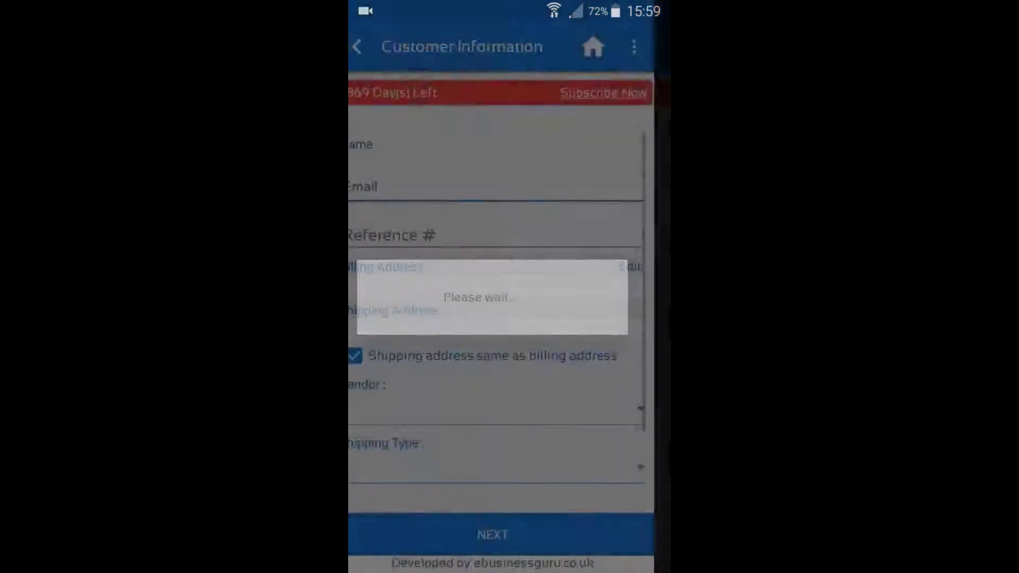
scroll(510, 319, "down", 5)
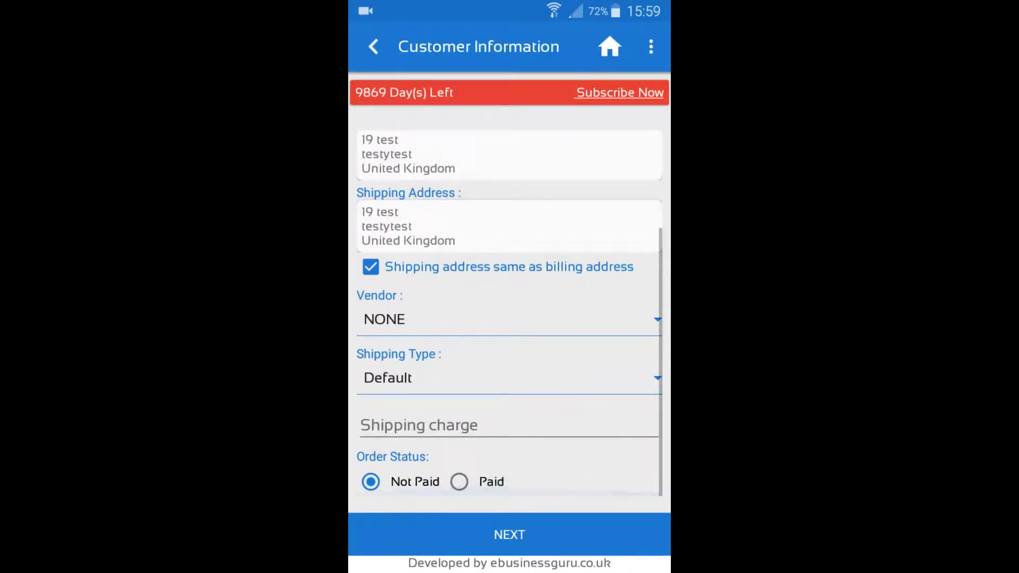
left_click(509, 535)
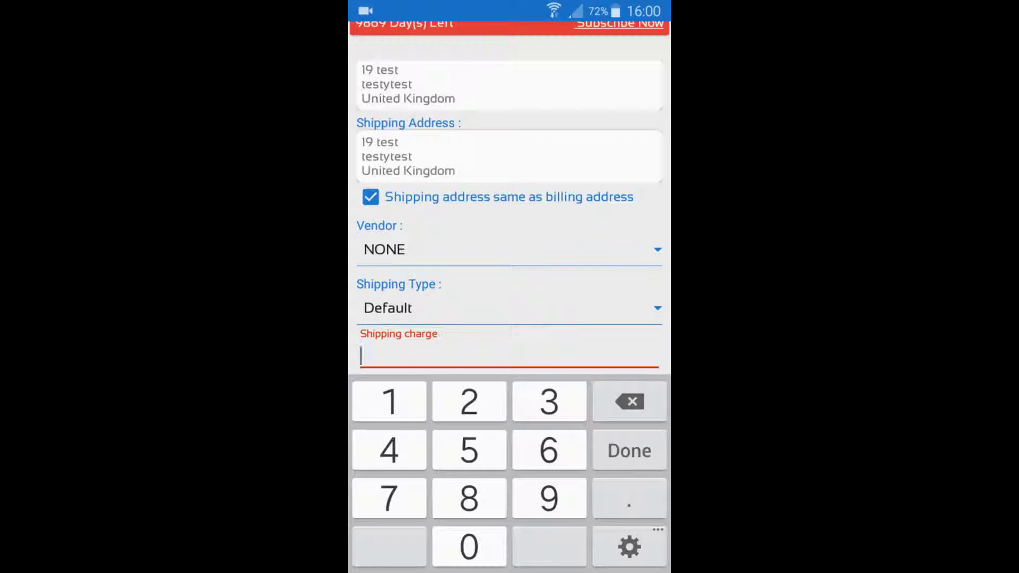
type("2")
Step: Enter shipping charge 2, then add 5 Adrian testy from a 'test' product search
left_click(629, 451)
left_click(602, 535)
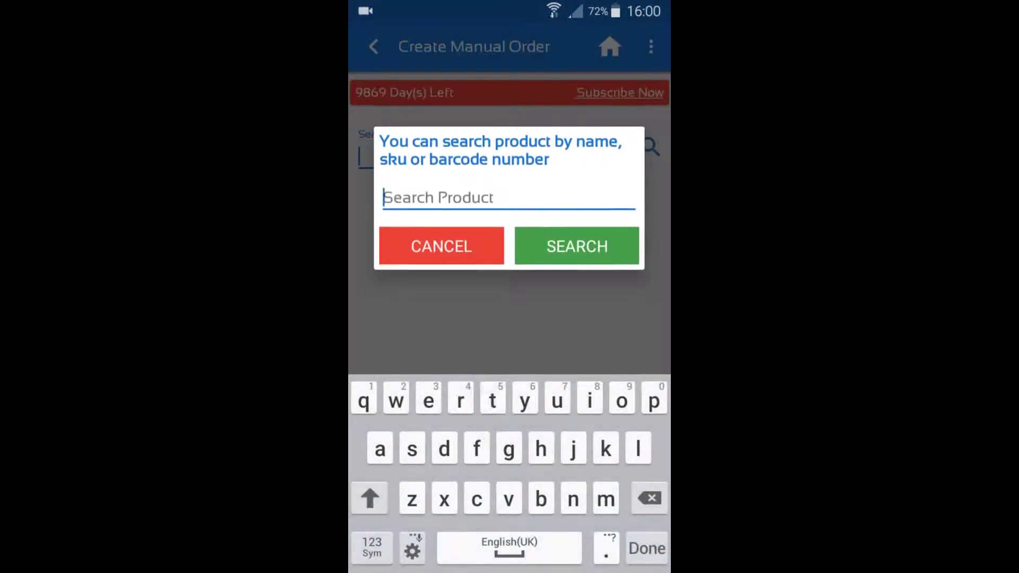
type("test")
left_click(577, 245)
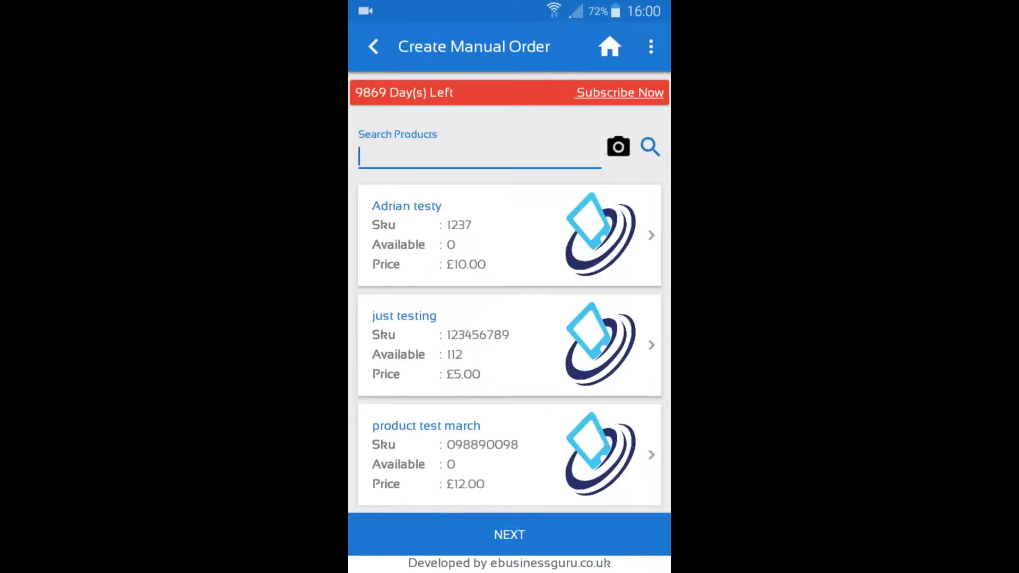
left_click(478, 235)
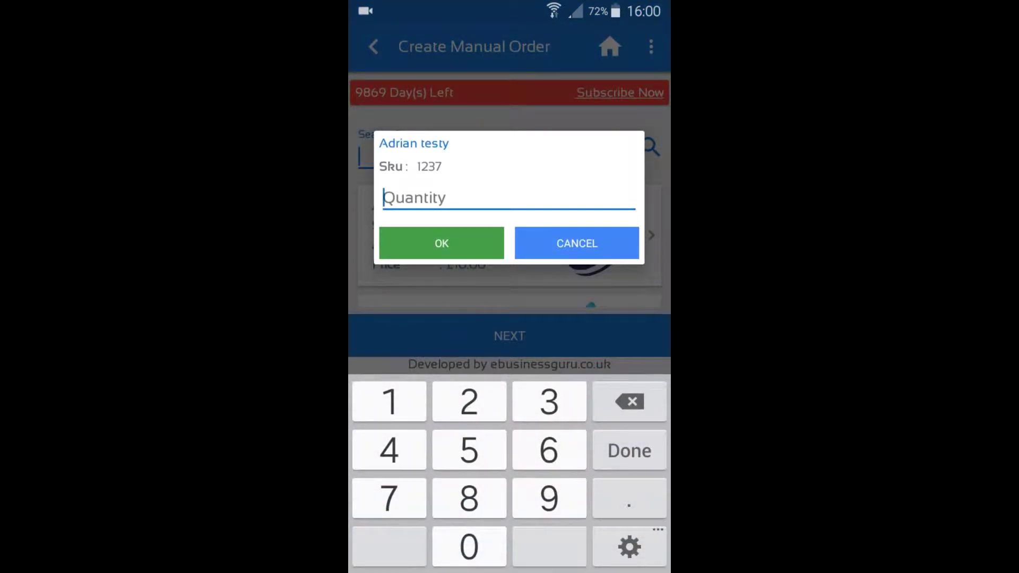
type("5")
left_click(442, 243)
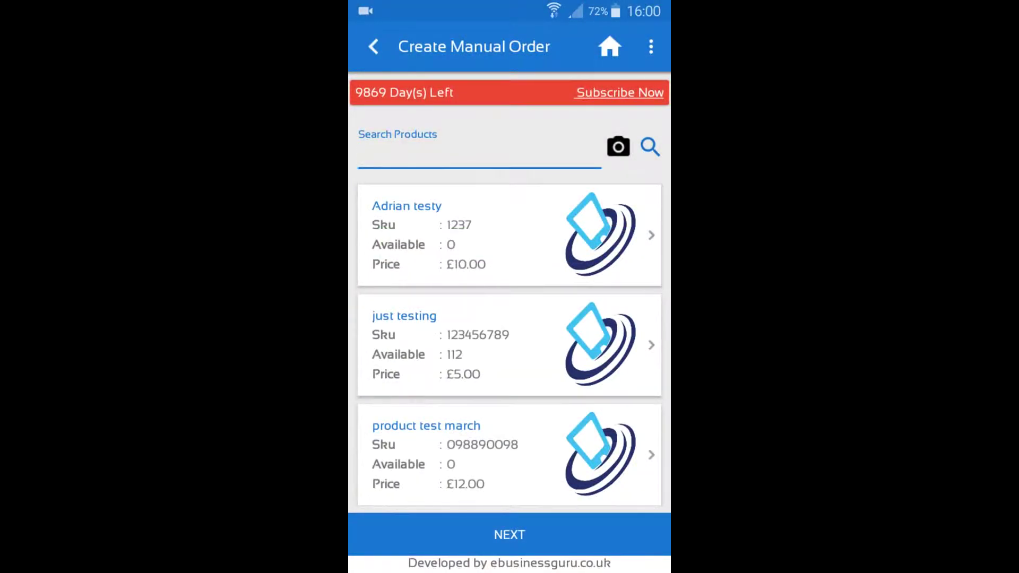
Step: Create order #100034 and dismiss the completion message
left_click(509, 535)
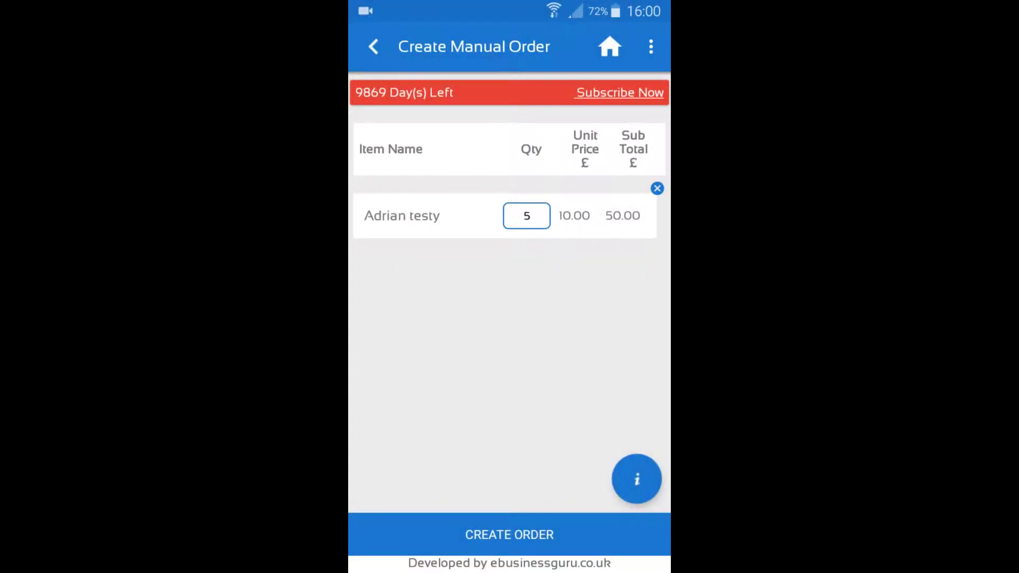
left_click(509, 534)
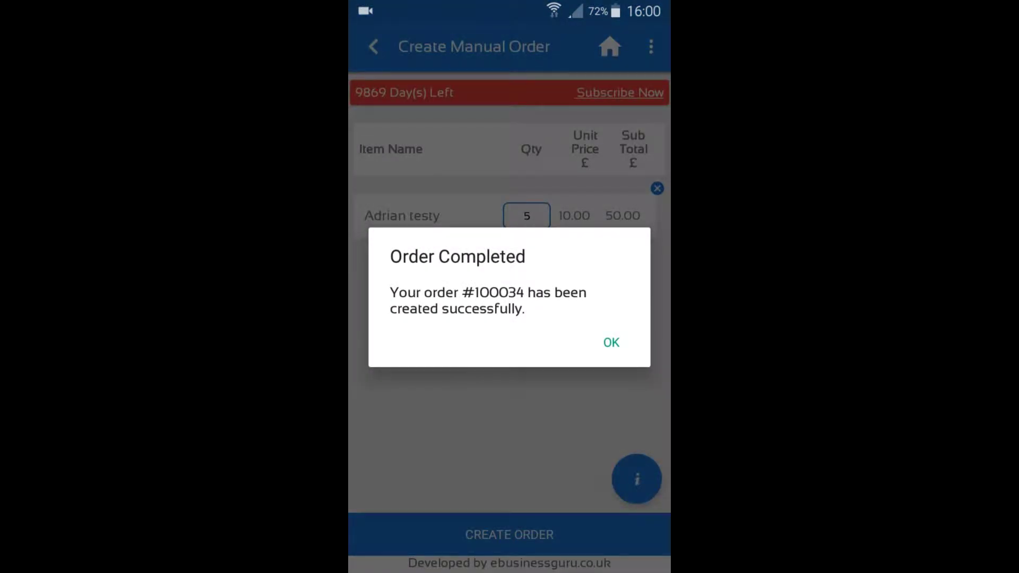
left_click(612, 342)
Step: Look up order 100034 in Order Lookup, correcting the mistyped number
left_click(373, 46)
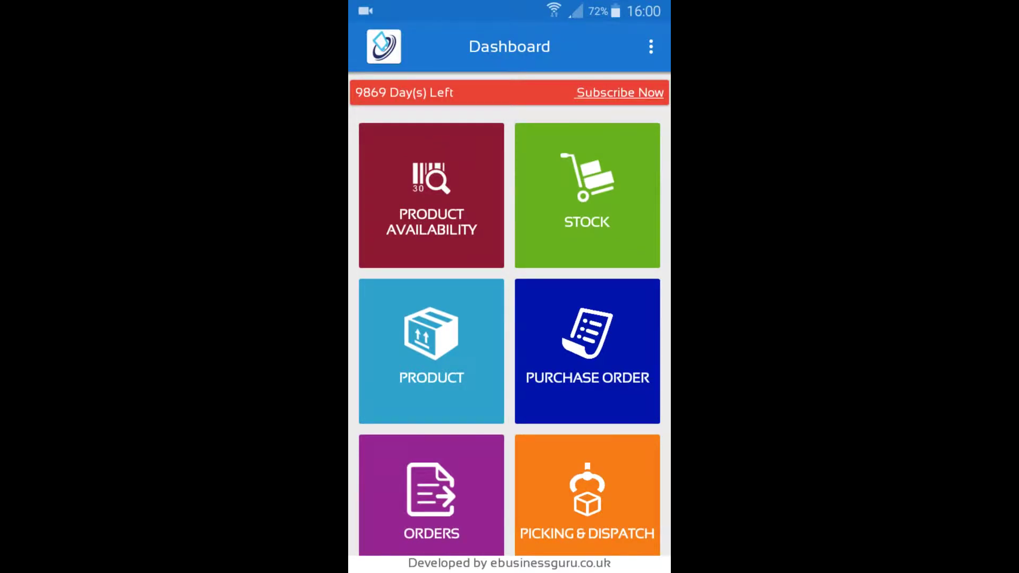
left_click(431, 498)
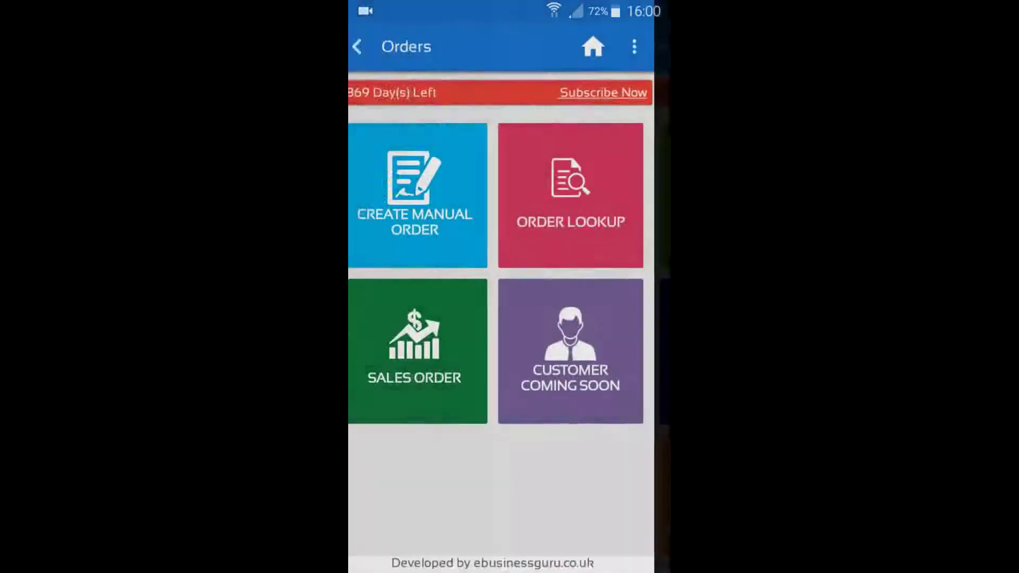
left_click(587, 196)
left_click(478, 398)
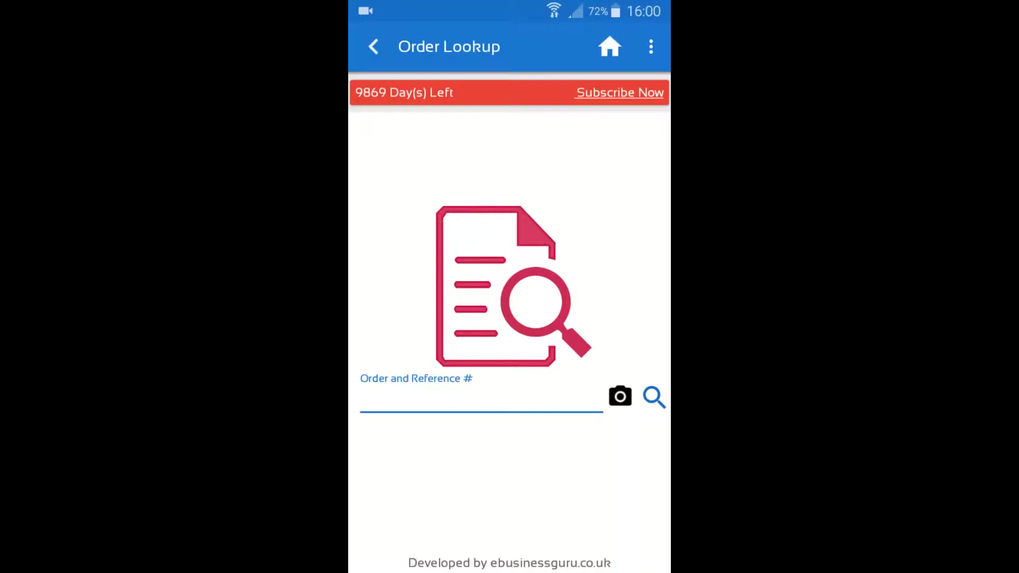
type("10034")
key("BackSpace")
key("BackSpace")
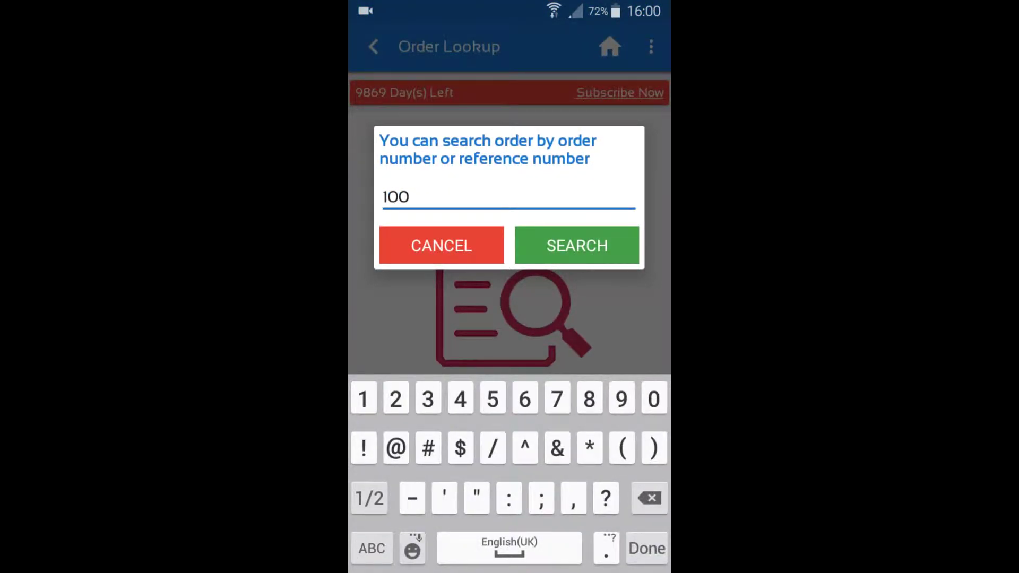
type("34")
key("BackSpace")
key("BackSpace")
type("034")
left_click(576, 245)
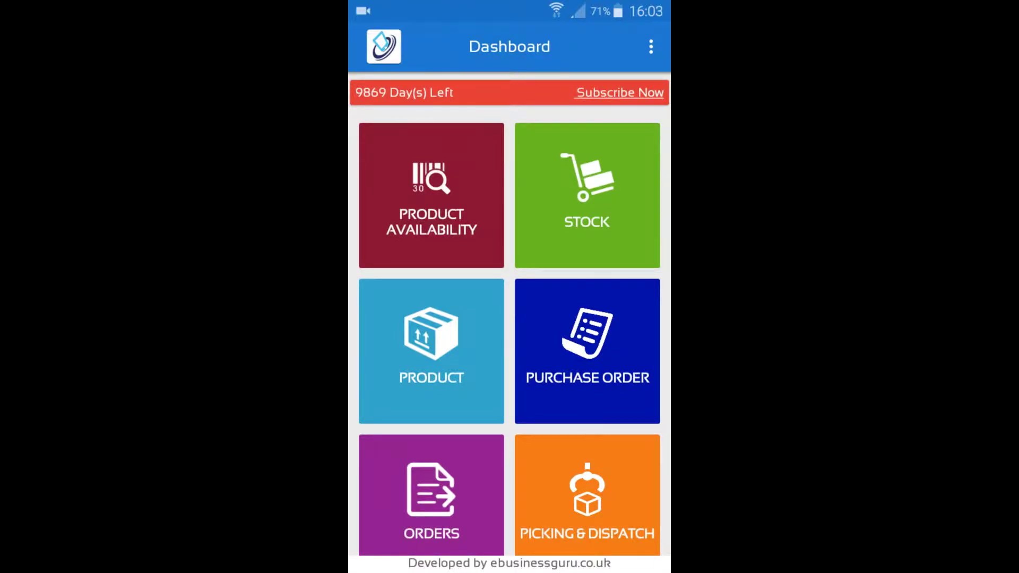
Step: Start a Dynamic PO from the Purchase Order section
left_click(589, 350)
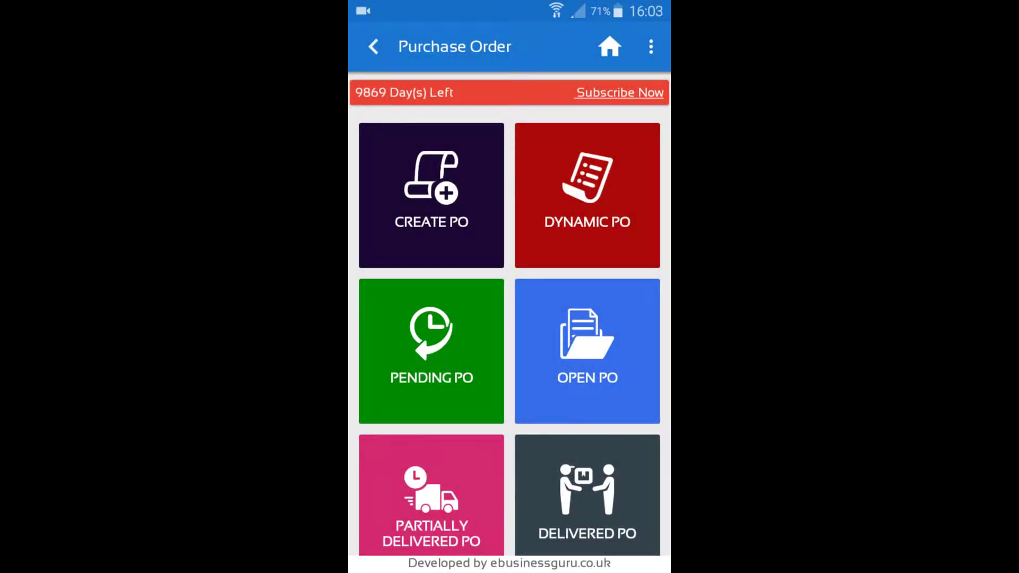
left_click(587, 196)
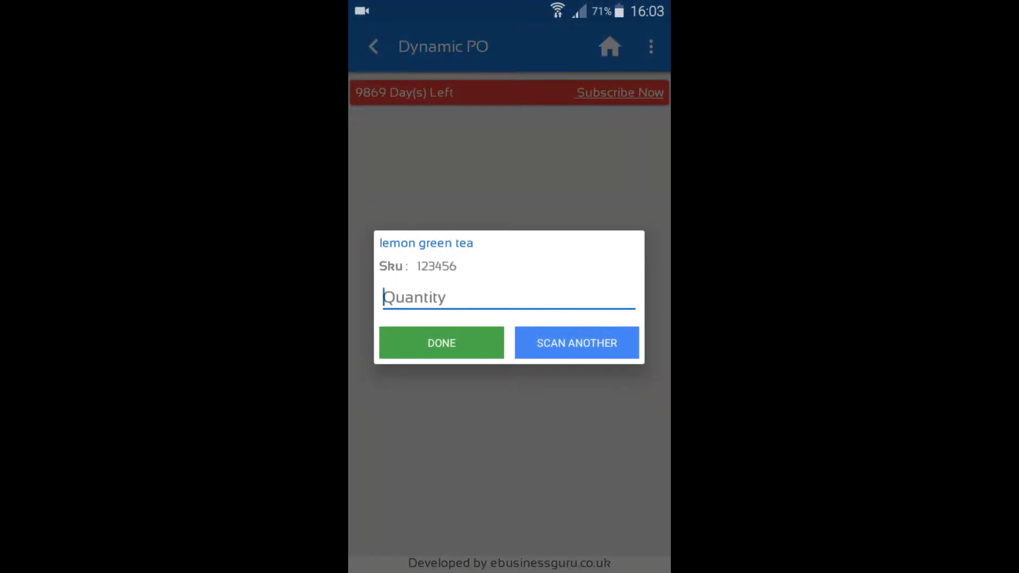
type("5")
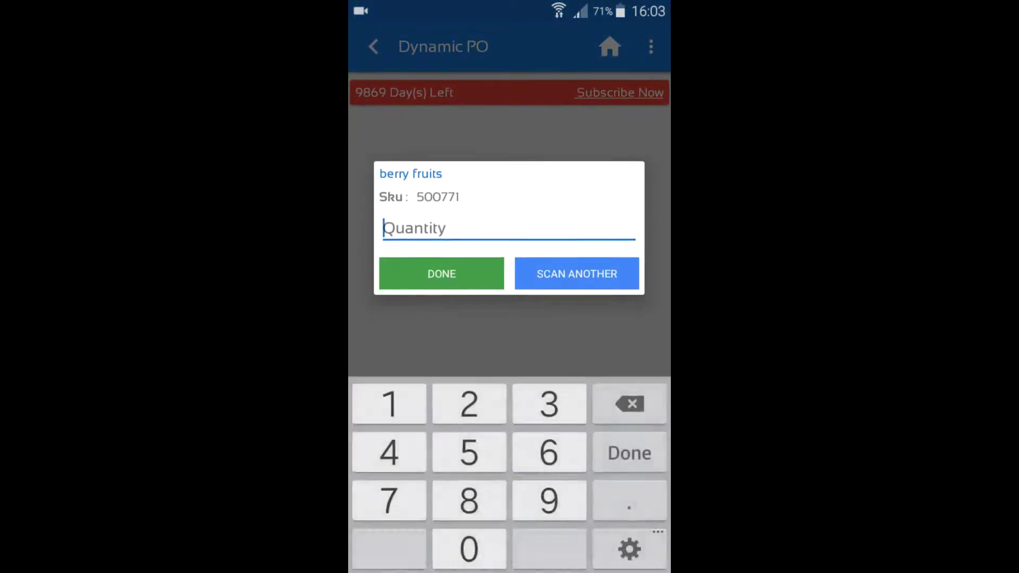
type("6")
Step: Submit the PO for 6 lemon green tea and 6 berry fruits, then return to the Dashboard
left_click(457, 245)
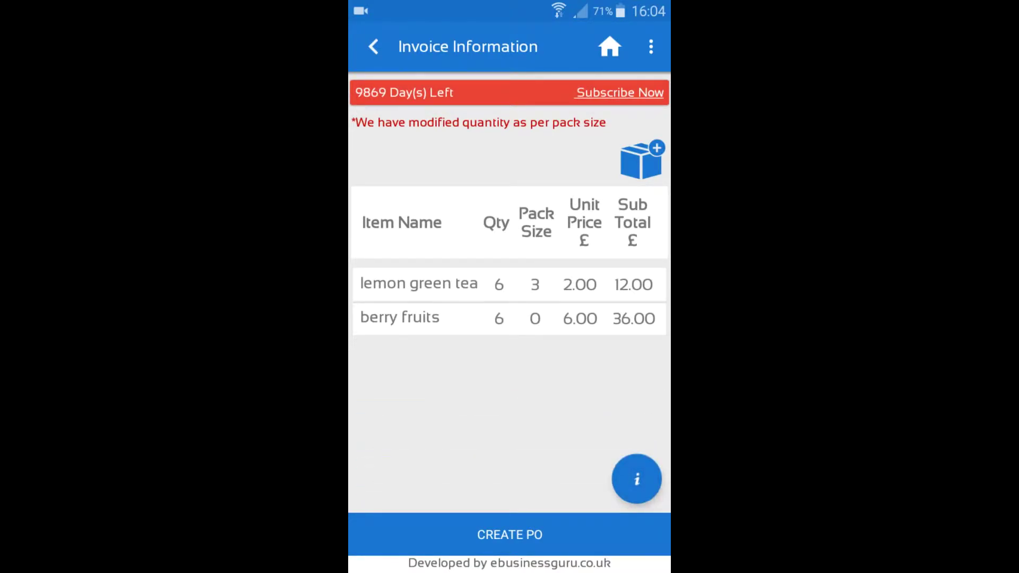
left_click(638, 478)
left_click(584, 527)
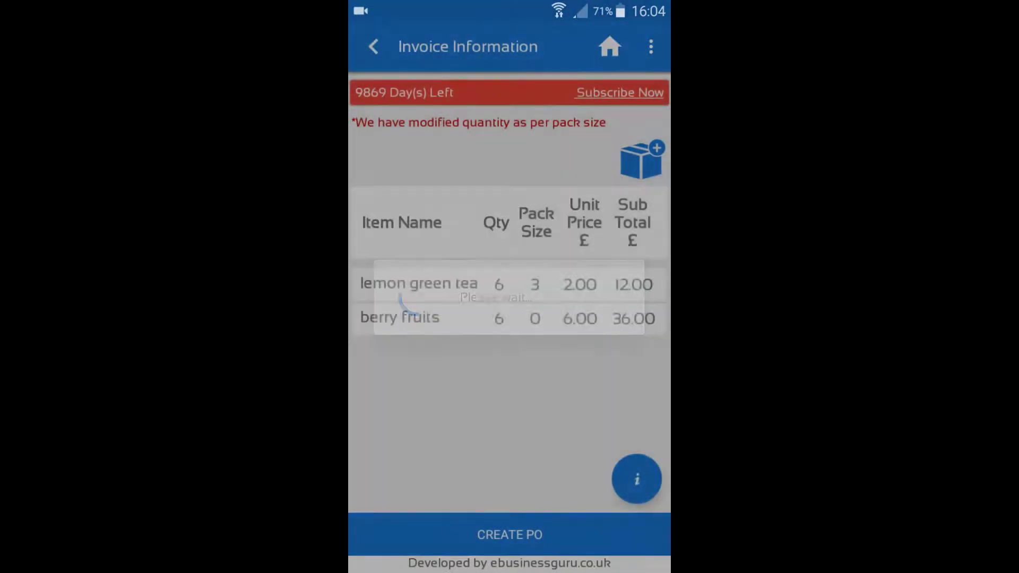
left_click(607, 336)
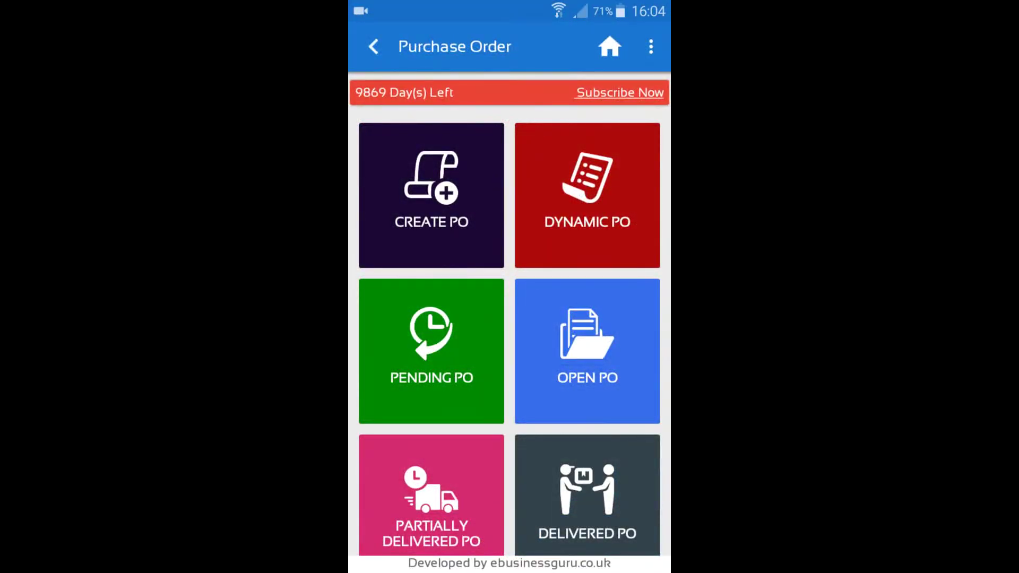
left_click(373, 47)
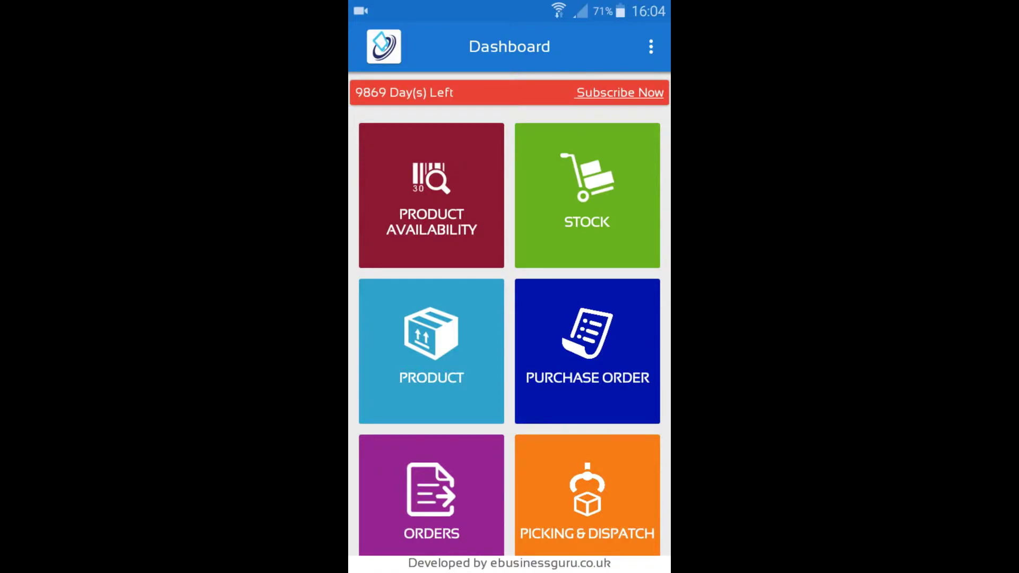
Step: Open the Product Availability lookup from the Dashboard
left_click(431, 194)
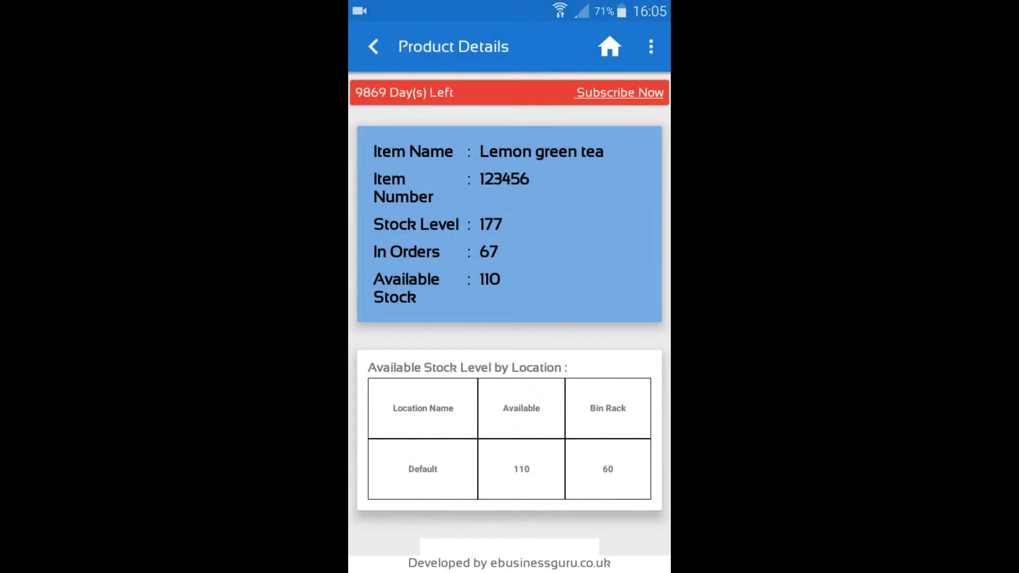
scroll(510, 334, "down", 2)
scroll(510, 335, "down", 2)
scroll(510, 335, "down", 2)
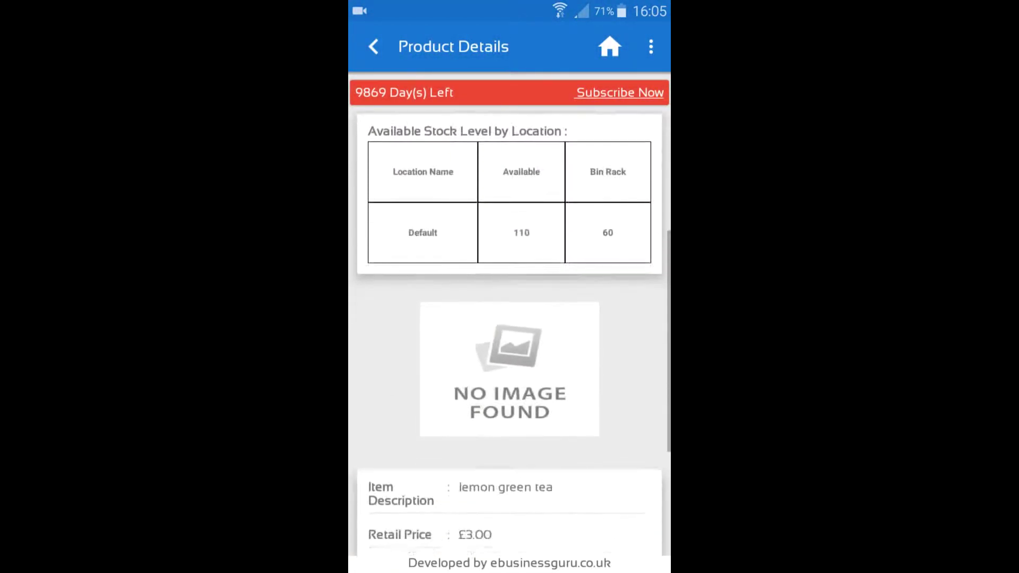
scroll(510, 335, "down", 3)
scroll(510, 335, "up", 3)
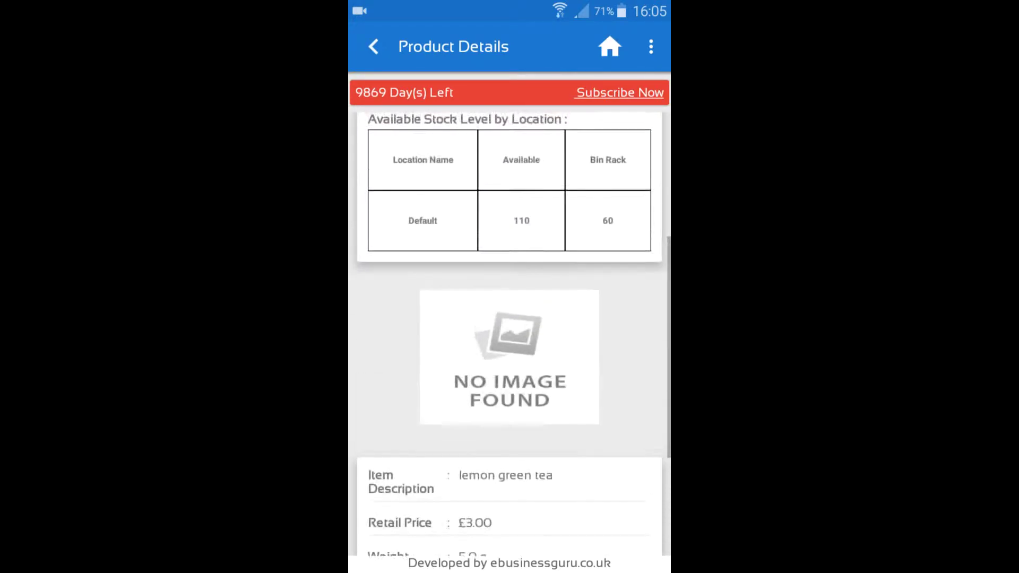
scroll(510, 334, "up", 3)
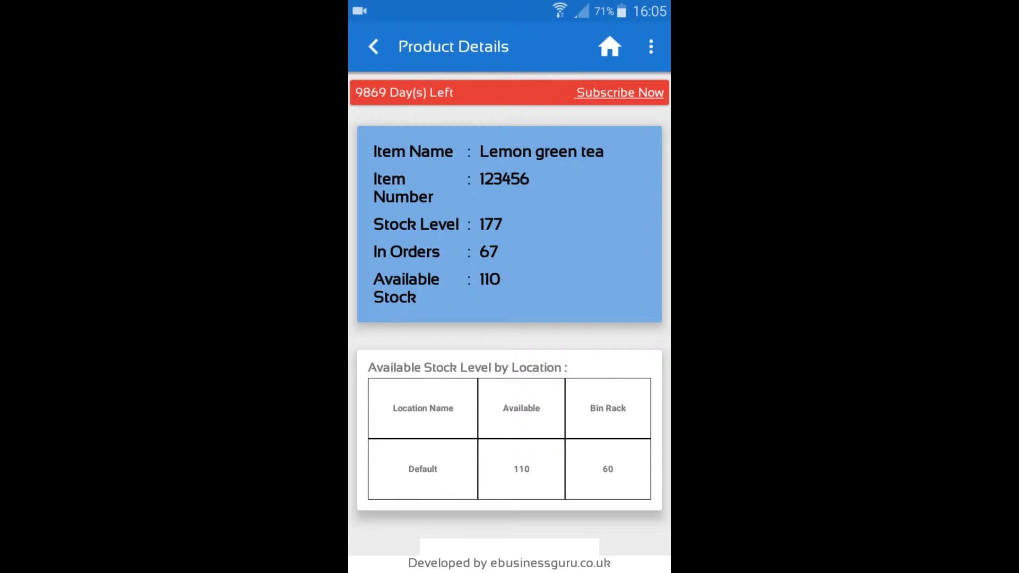
scroll(510, 334, "down", 1)
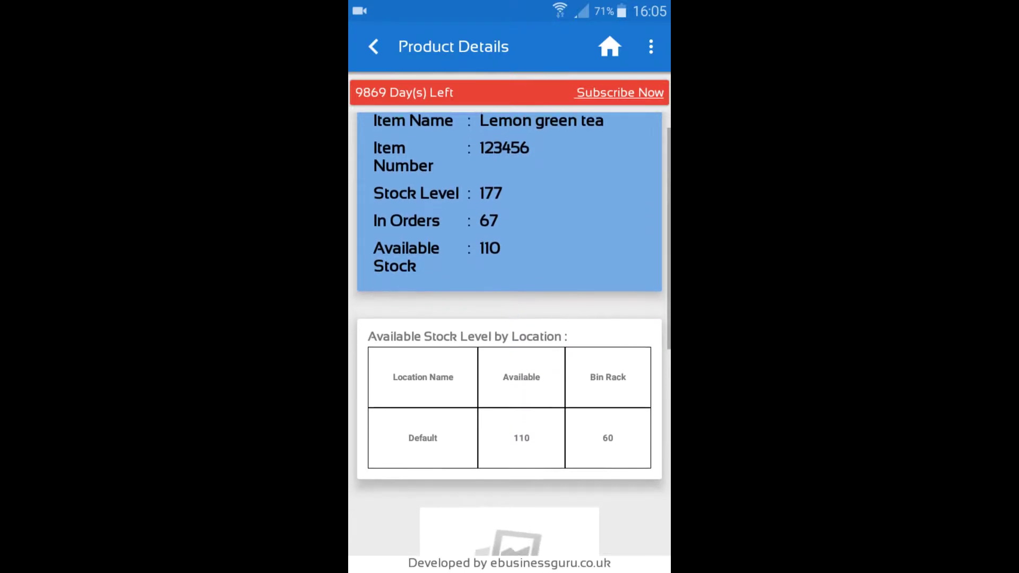
scroll(510, 335, "down", 3)
scroll(510, 335, "down", 2)
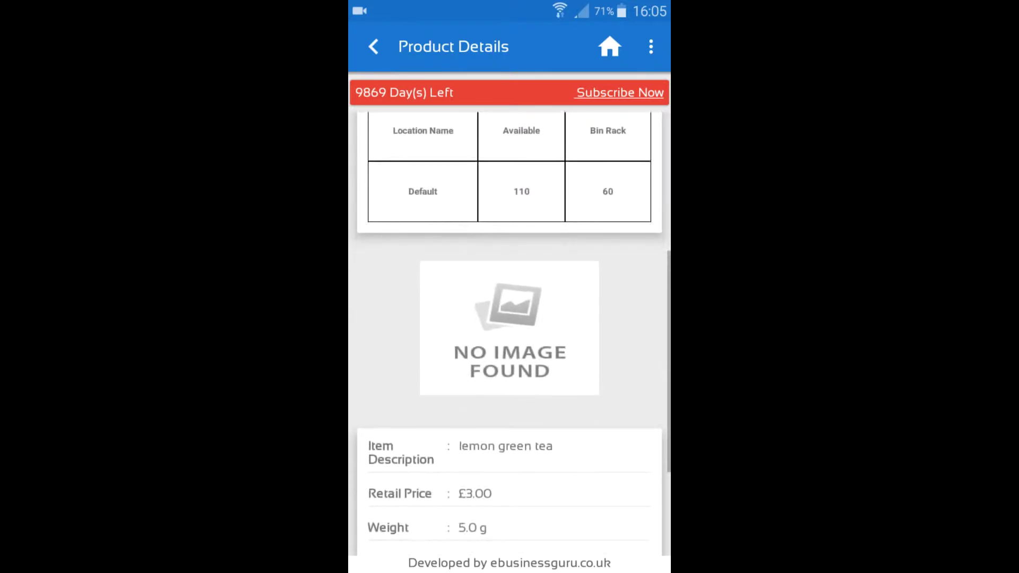
scroll(509, 334, "down", 2)
scroll(510, 335, "down", 1)
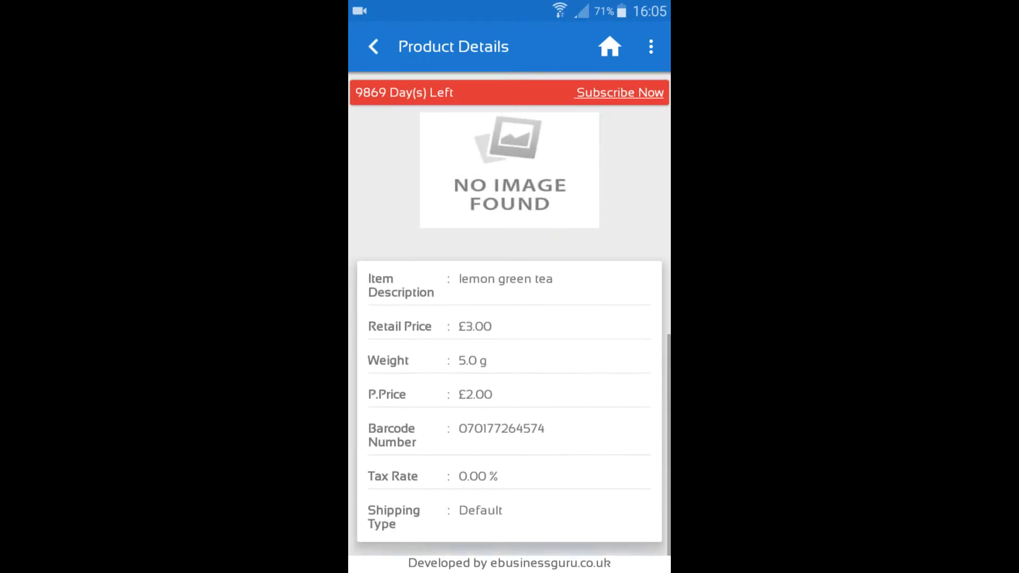
scroll(510, 335, "up", 2)
scroll(510, 334, "up", 2)
scroll(510, 335, "up", 2)
scroll(510, 334, "up", 2)
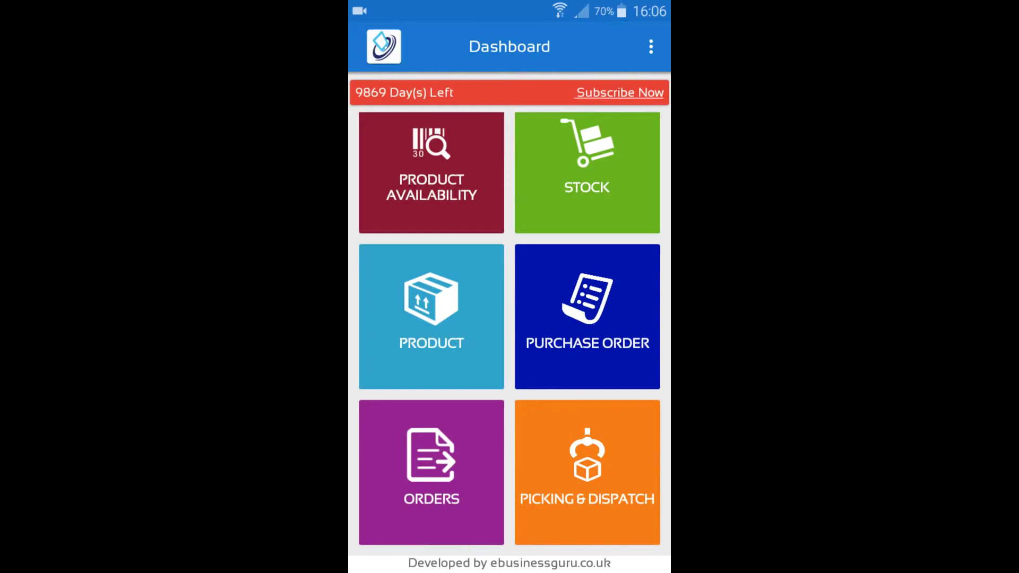
left_click(430, 473)
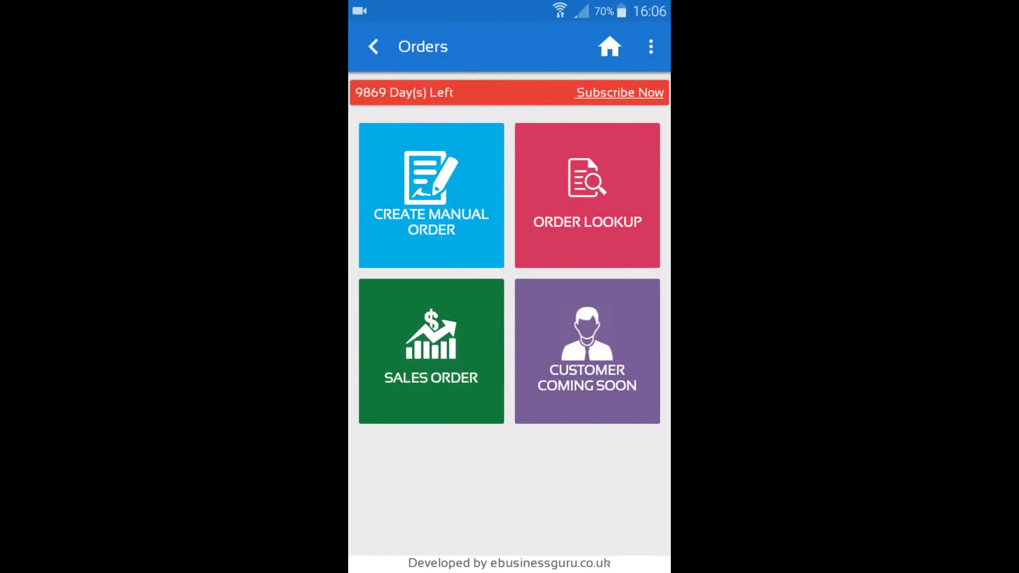
left_click(431, 350)
left_click(431, 427)
scroll(510, 337, "down", 5)
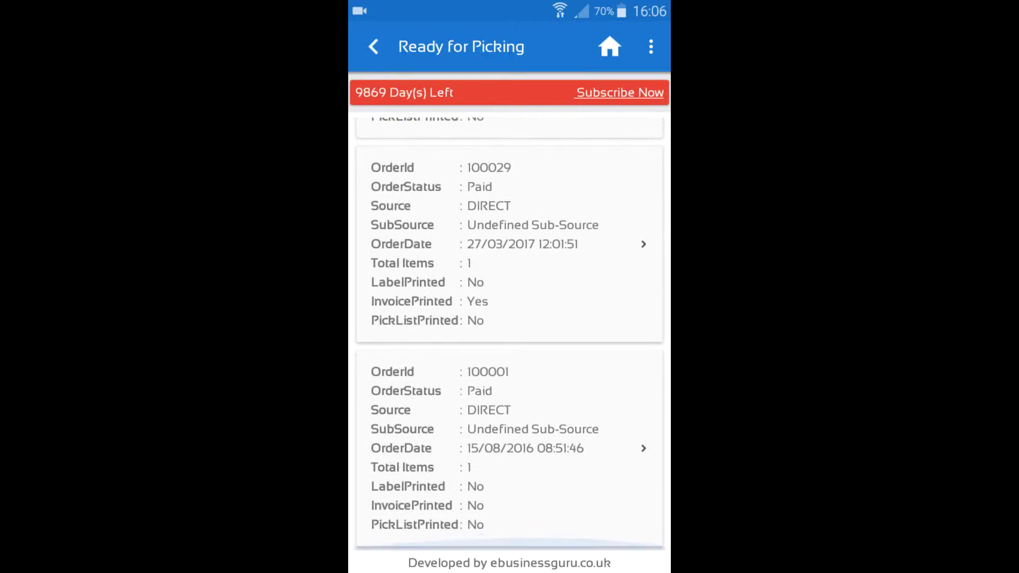
scroll(510, 334, "up", 3)
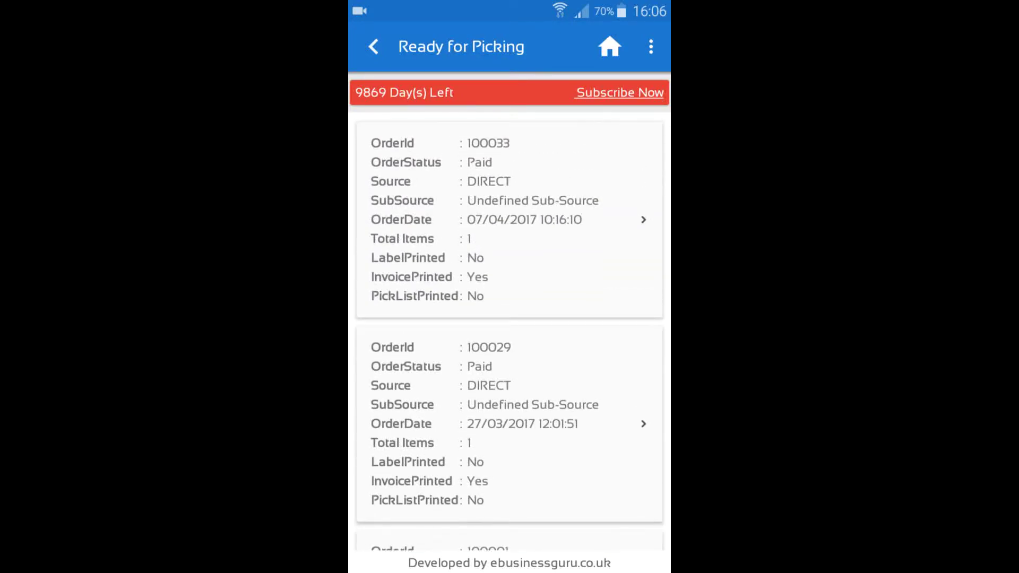
left_click(373, 46)
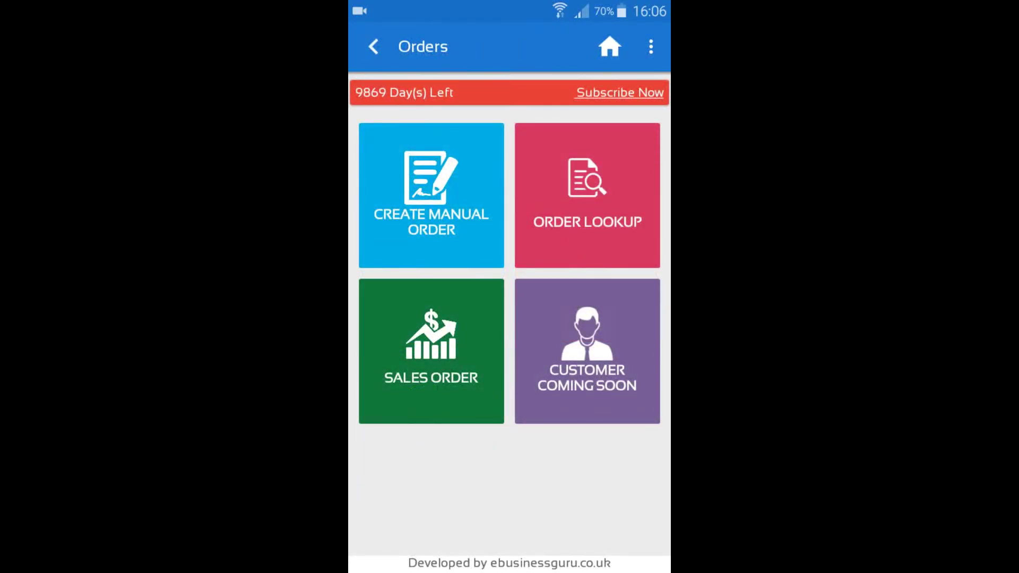
left_click(372, 46)
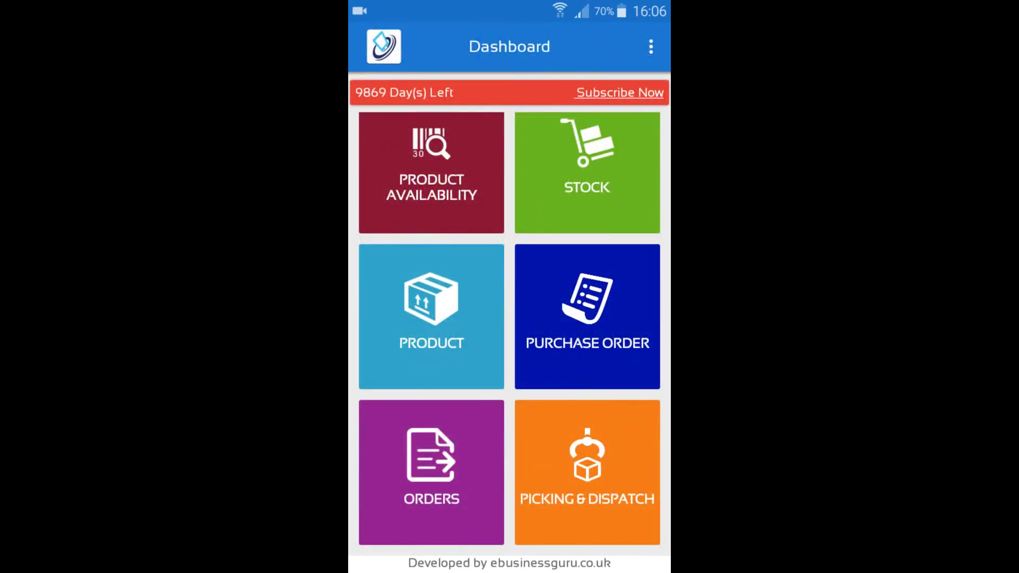
Step: Search Picking & Dispatch for order 100033 to list its berry fruits
left_click(588, 472)
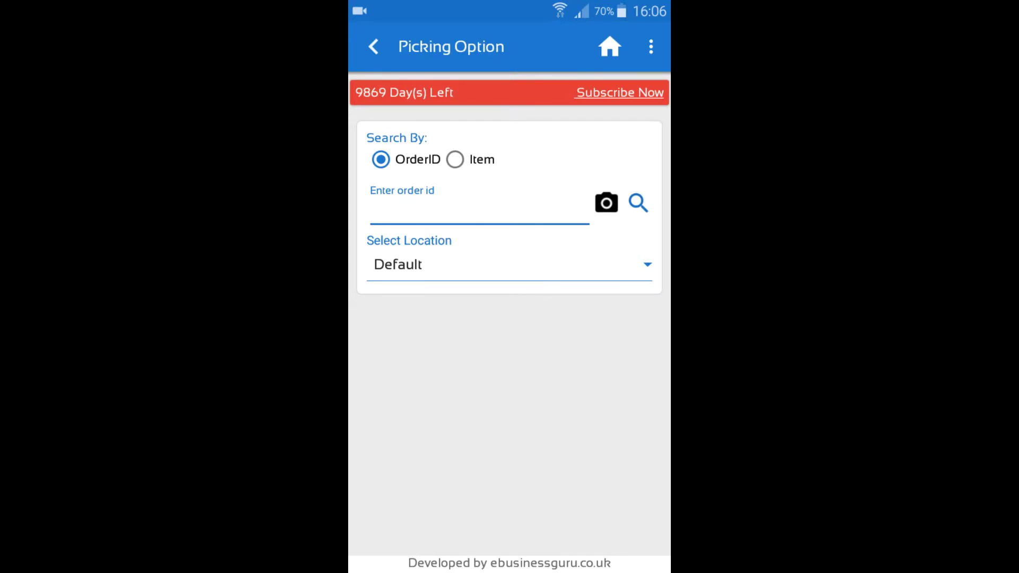
left_click_drag(511, 4, 510, 319)
left_click(464, 309)
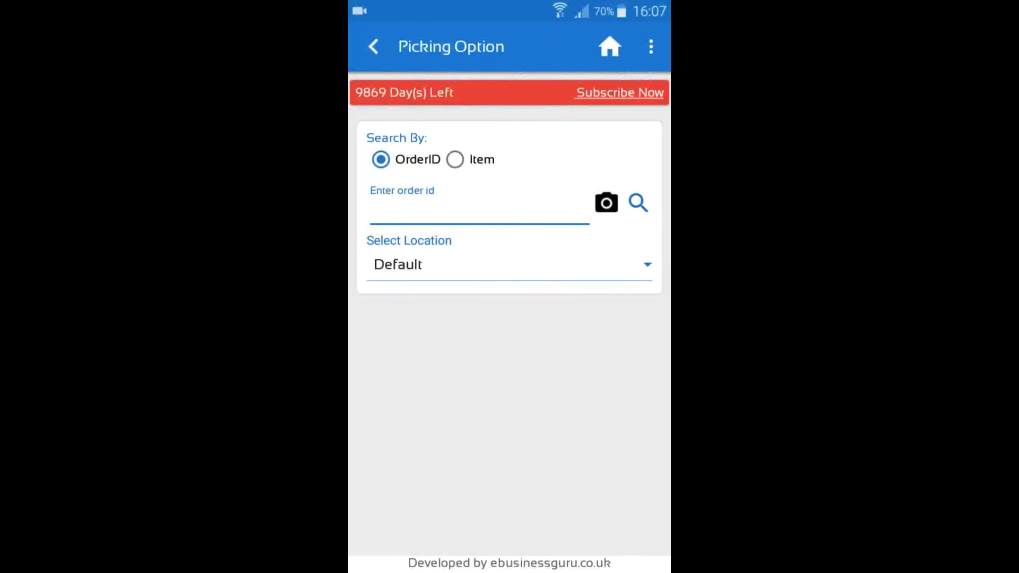
left_click(639, 203)
left_click(372, 549)
type("100")
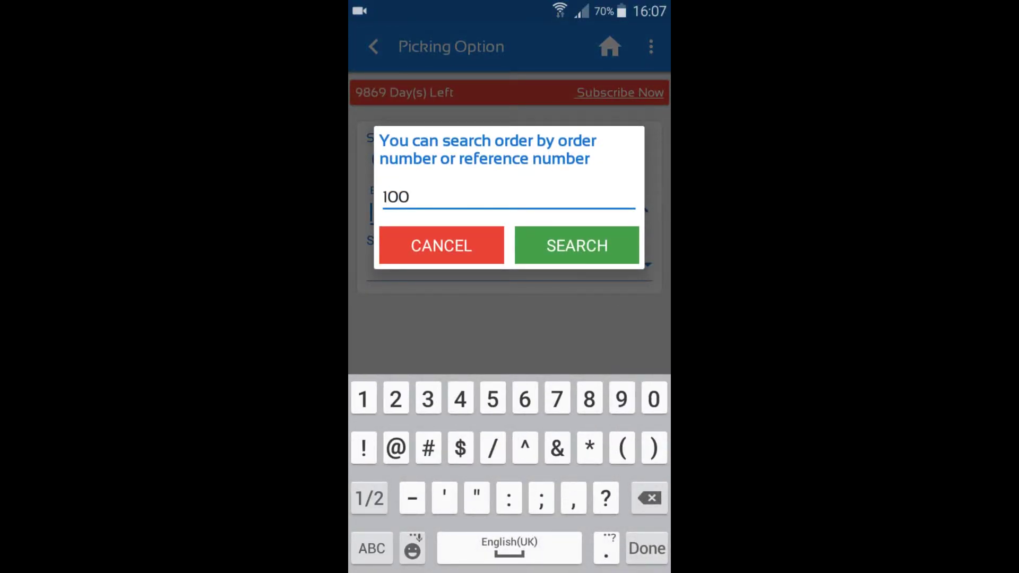
type("033")
left_click(576, 246)
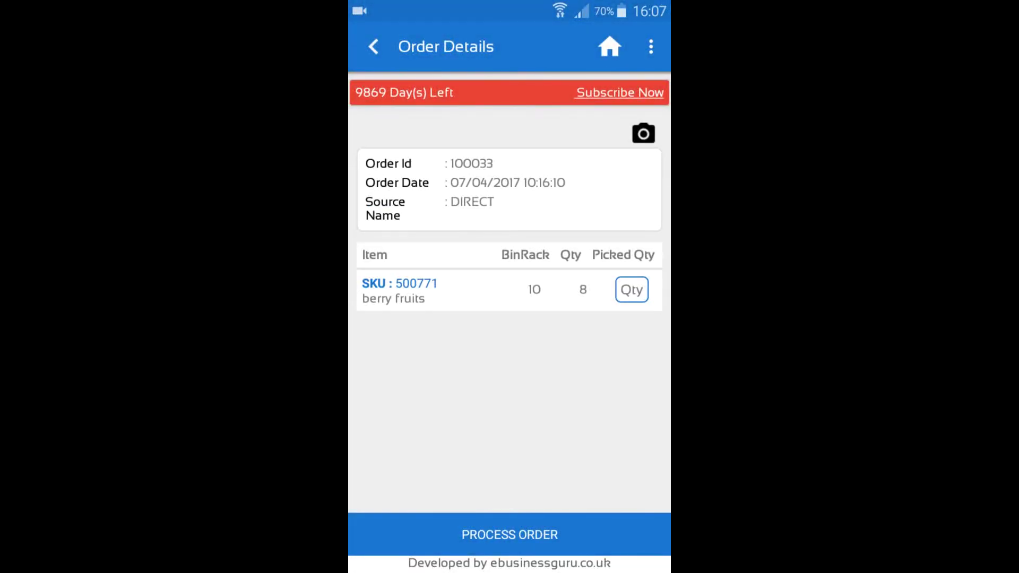
Step: Enter a picked quantity for berry fruits, then reopen the box and clear it
left_click(632, 289)
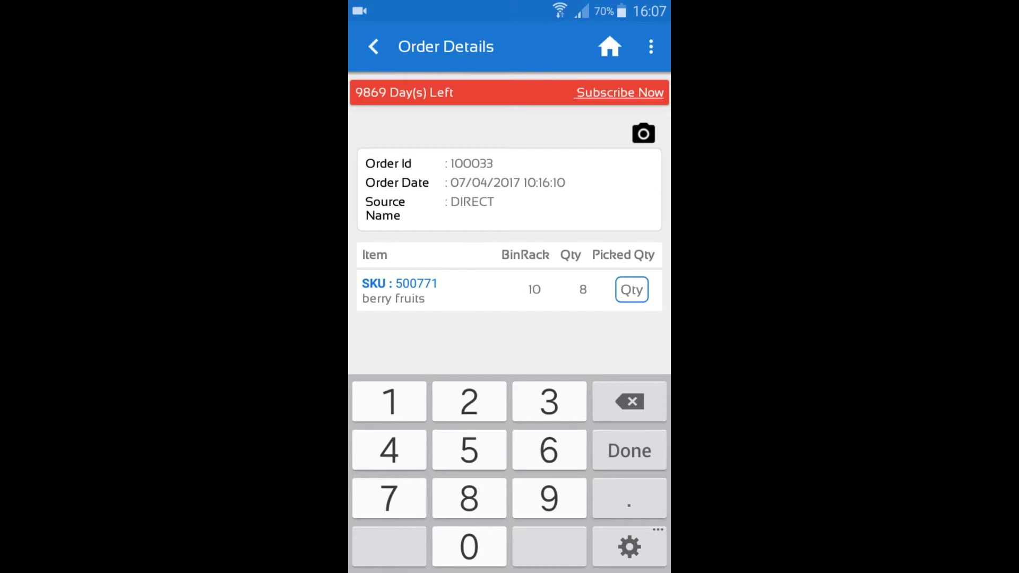
type("8")
key("Return")
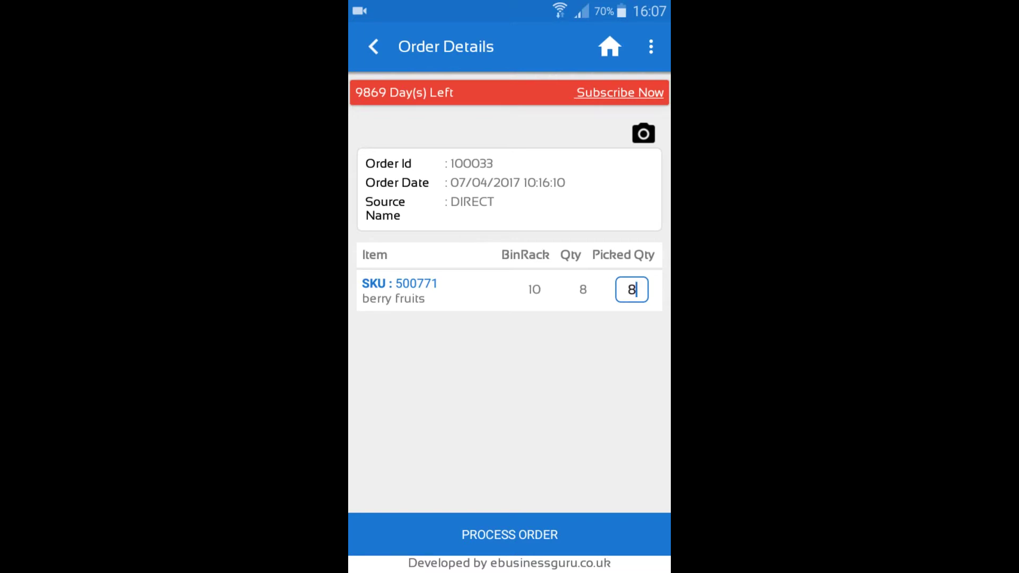
left_click(637, 290)
key("BackSpace")
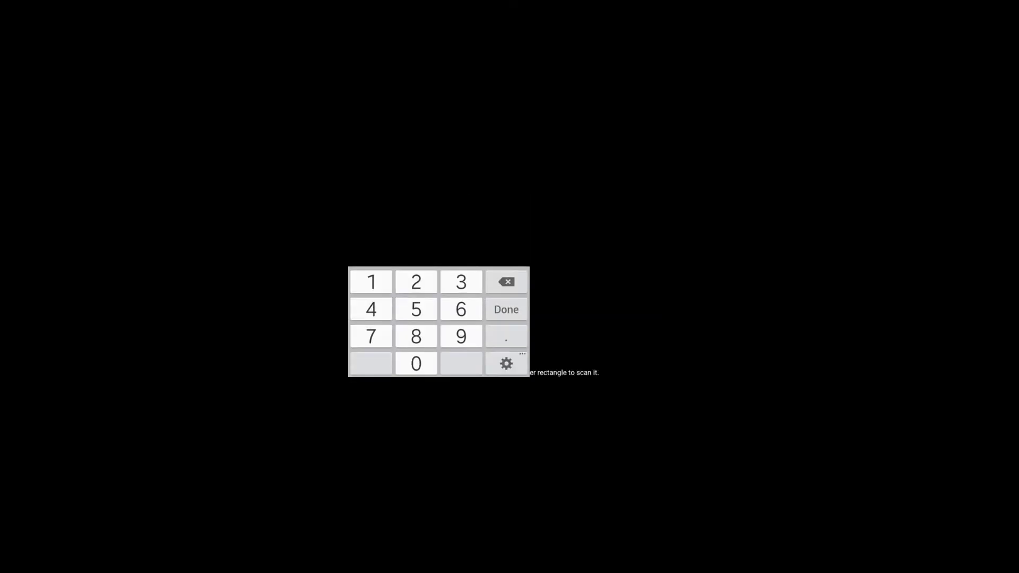